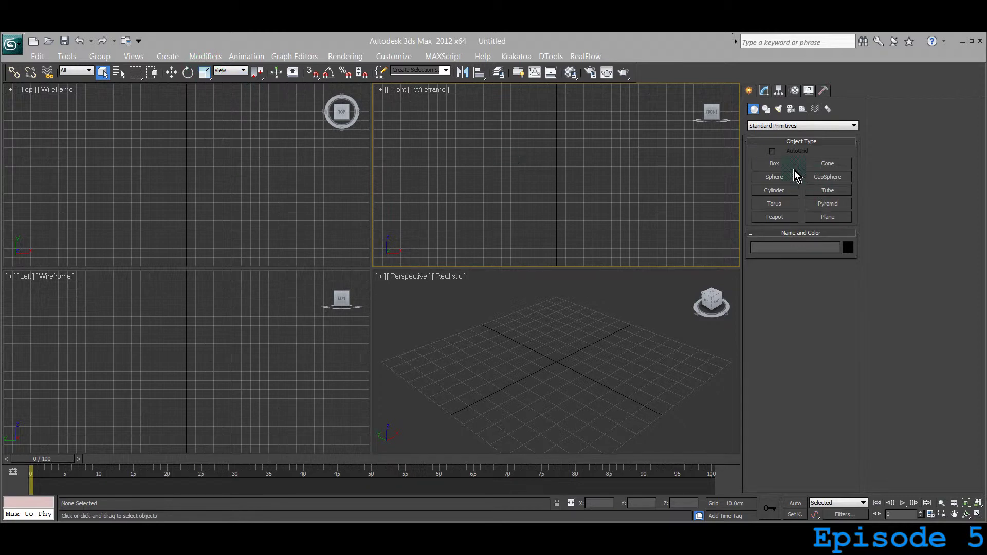
# - Create a box about 46 by 55 cm with a 17.5 cm height in Perspective
pyautogui.click(763, 164)
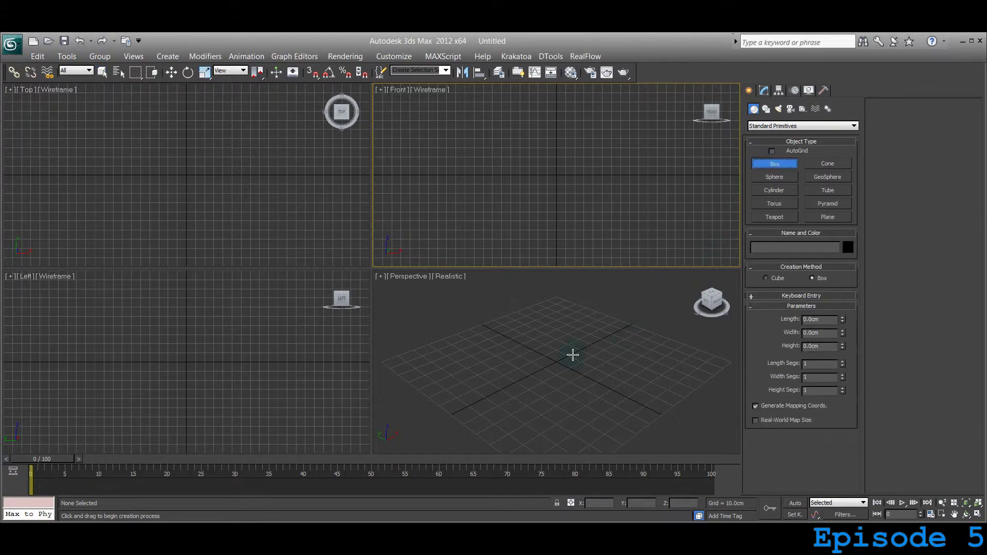
pyautogui.moveTo(572, 354); pyautogui.dragTo(562, 432)
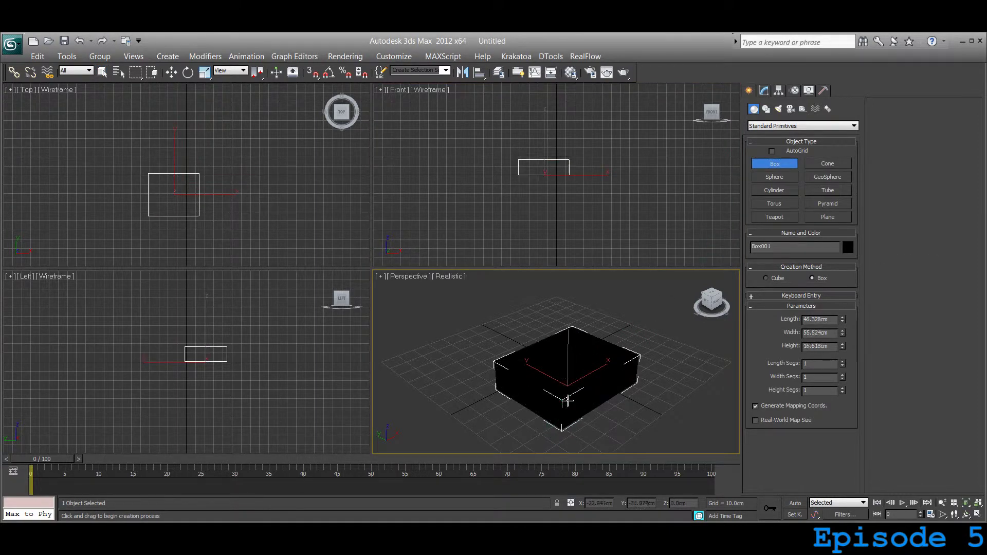
pyautogui.click(580, 391)
pyautogui.moveTo(615, 358); pyautogui.dragTo(535, 352, button='middle')
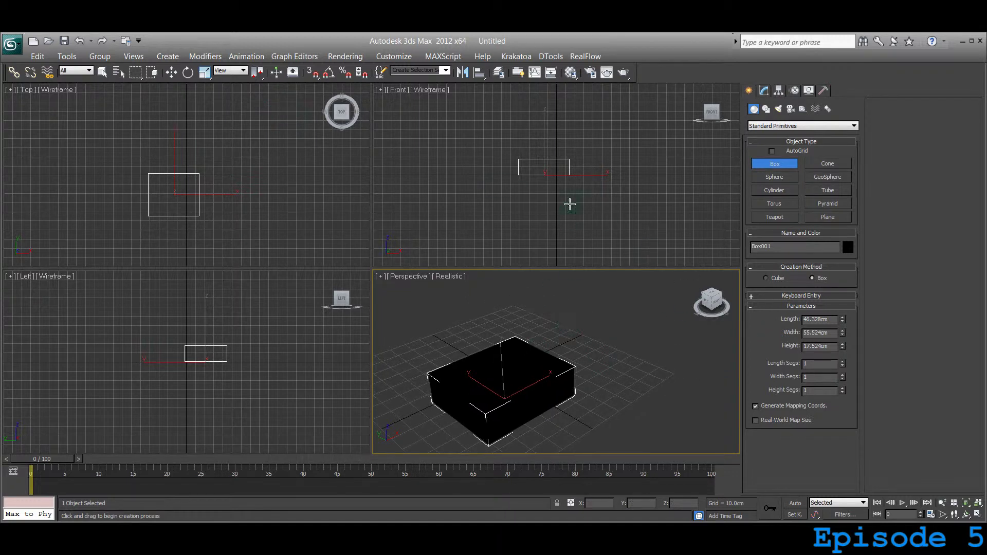
pyautogui.moveTo(564, 182); pyautogui.dragTo(545, 200, button='middle')
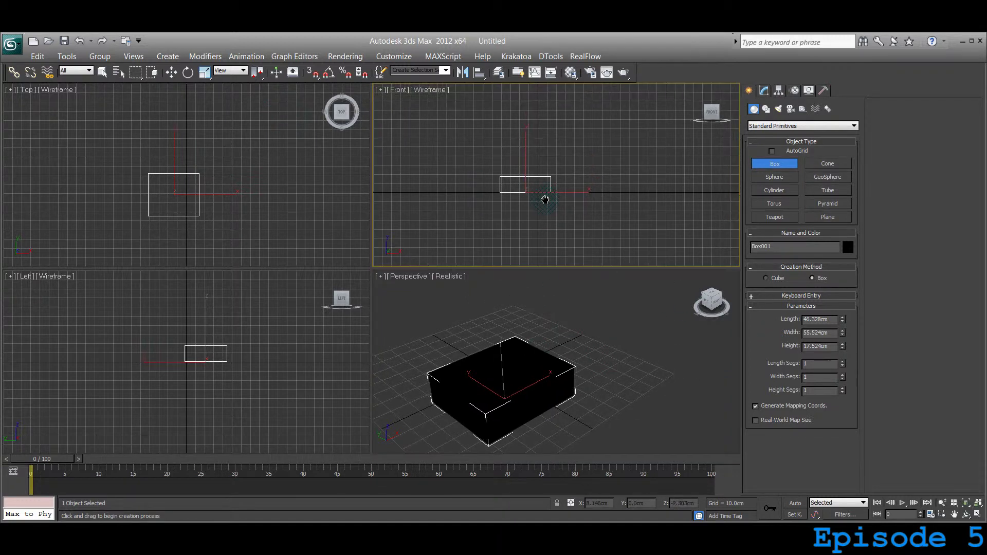
# - Switch to the Shapes > Splines > Line tool and frame the box in the Front viewport
pyautogui.click(763, 91)
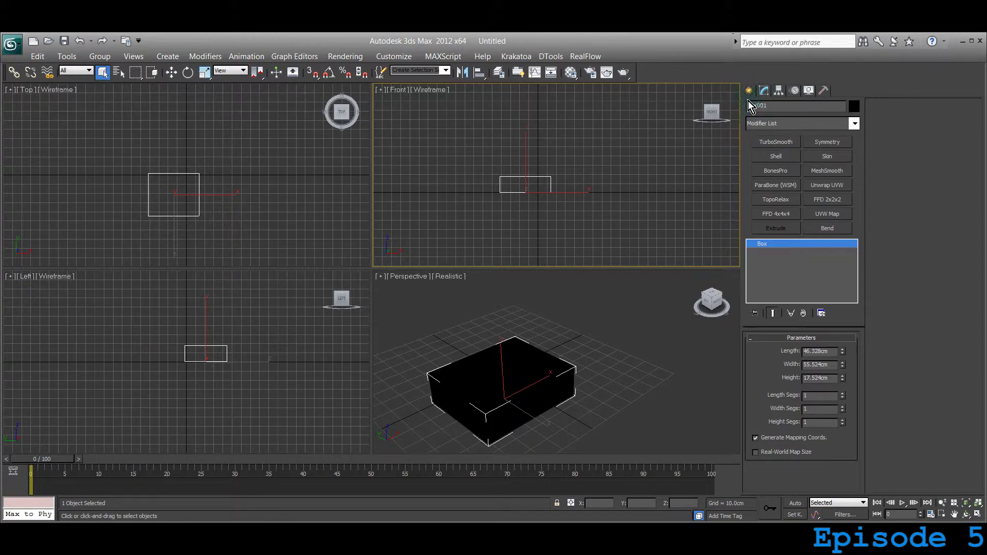
pyautogui.click(749, 92)
pyautogui.click(765, 126)
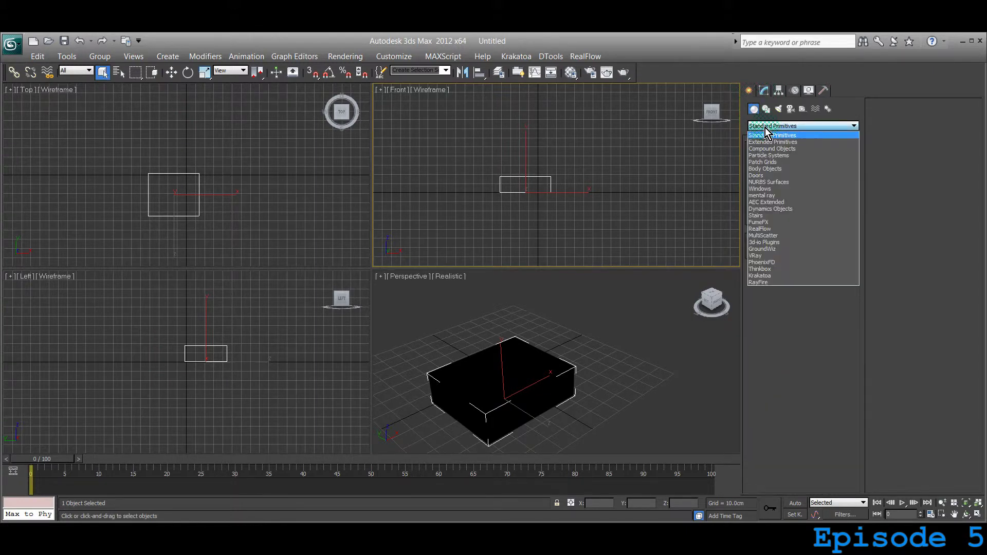
pyautogui.click(756, 140)
pyautogui.click(766, 109)
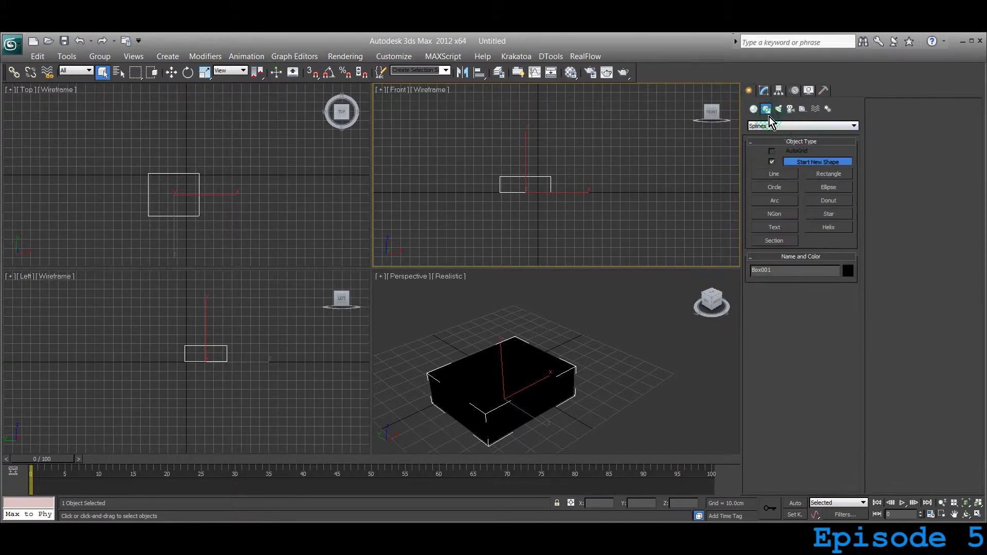
pyautogui.click(781, 176)
pyautogui.scroll(3, 539, 170)
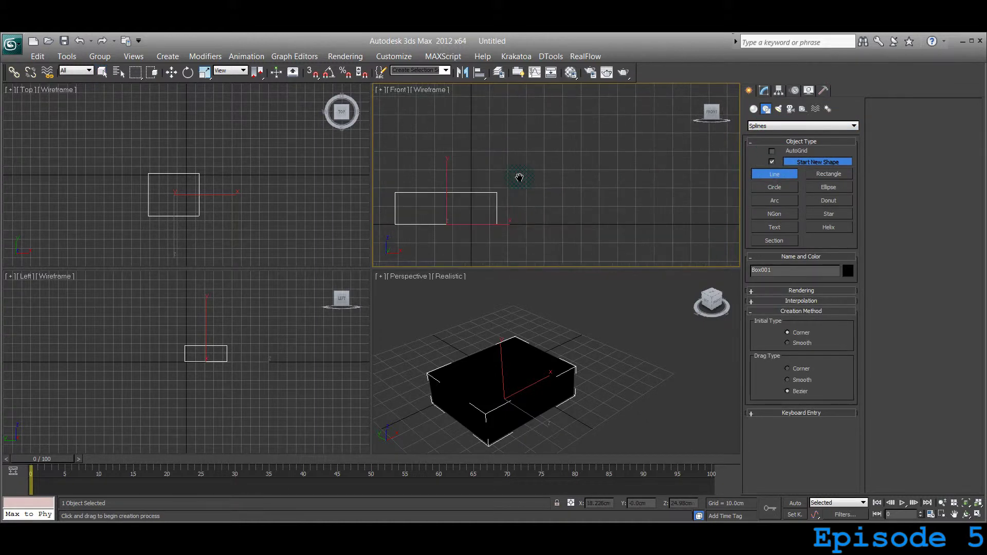
pyautogui.moveTo(520, 176); pyautogui.dragTo(546, 196, button='middle')
# - Draw a three-vertex arrow line rising diagonally above the box, then start and end a second line
pyautogui.click(531, 206)
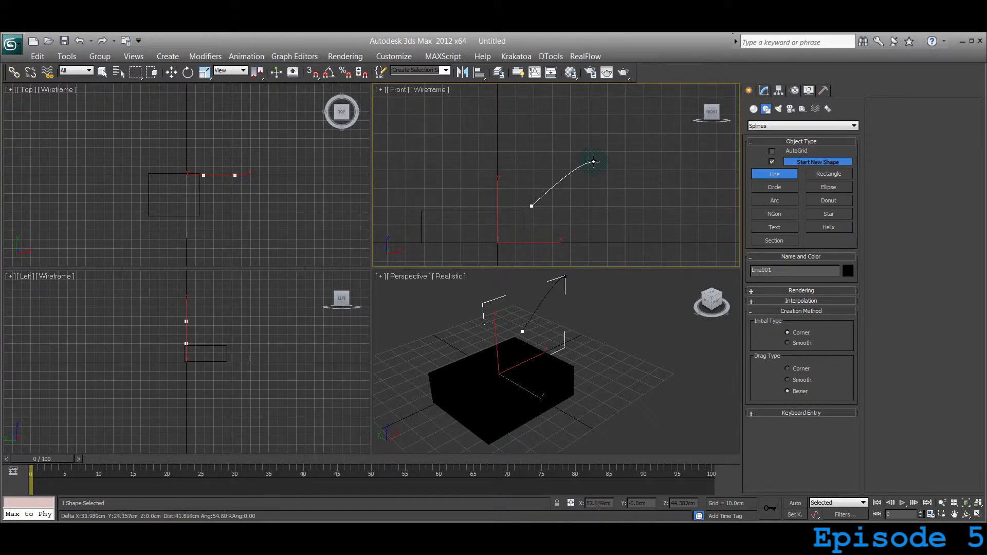
pyautogui.click(588, 156)
pyautogui.click(568, 158)
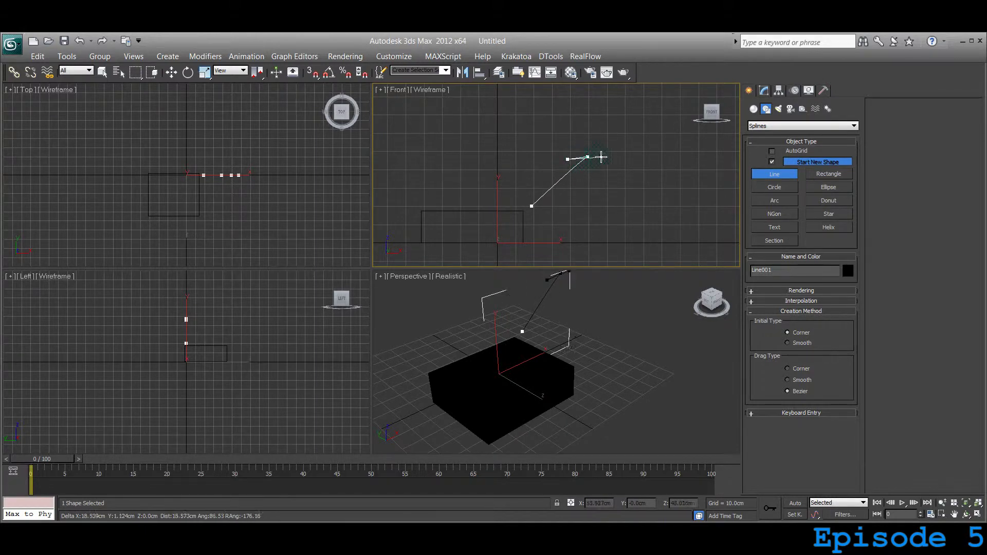
pyautogui.rightClick(590, 157)
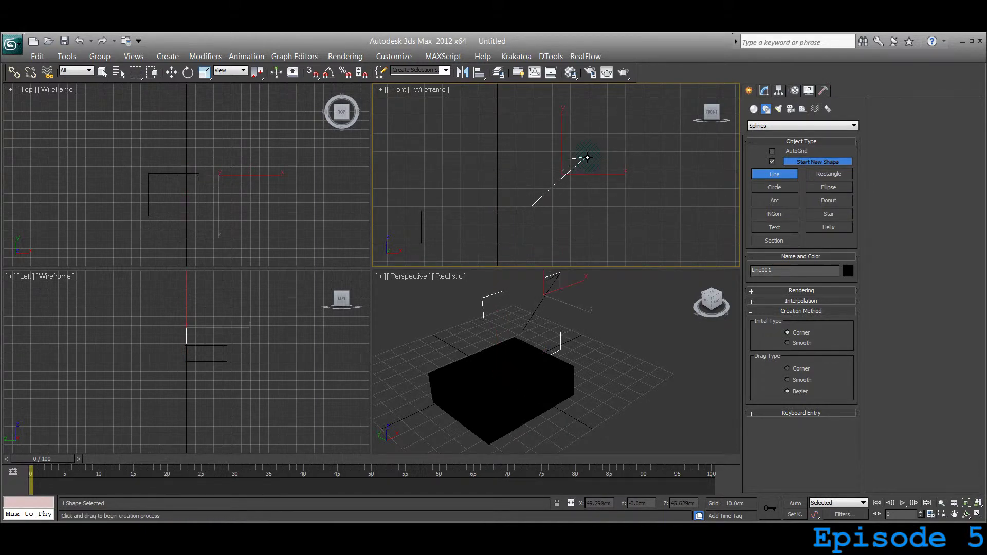
pyautogui.click(588, 166)
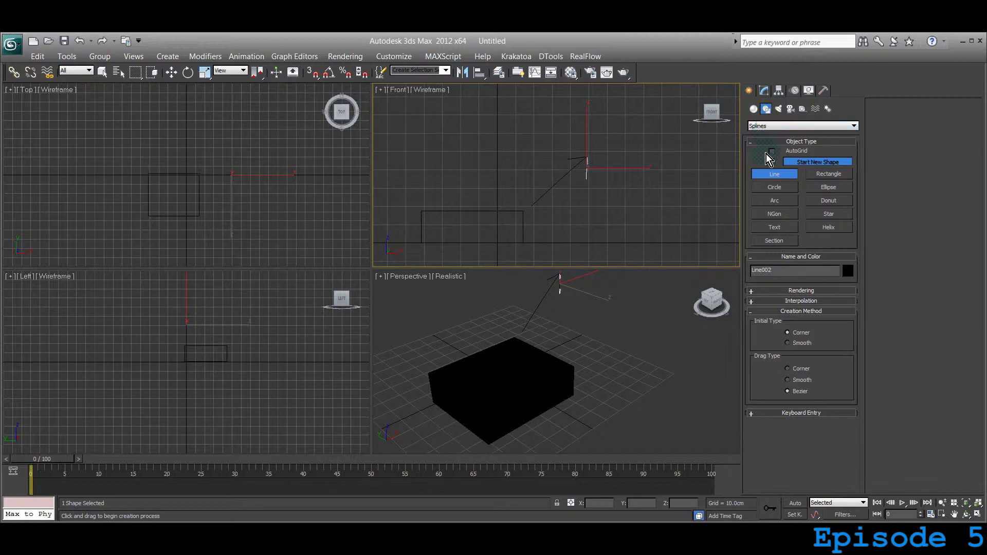
pyautogui.rightClick(685, 188)
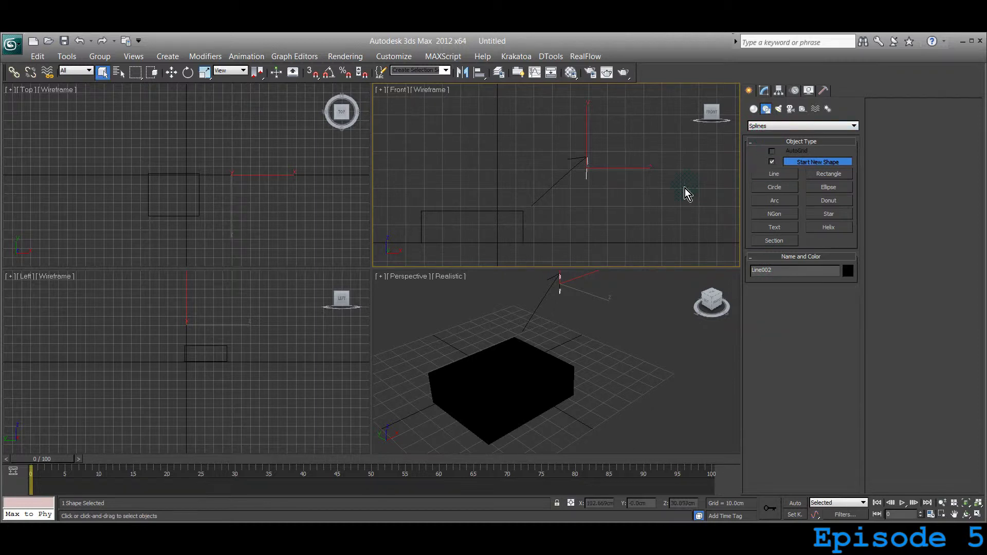
# - Tick Enable In Viewport for Line002 and Line001 so both show as 1.0 cm, 12-sided thick lines
pyautogui.click(765, 95)
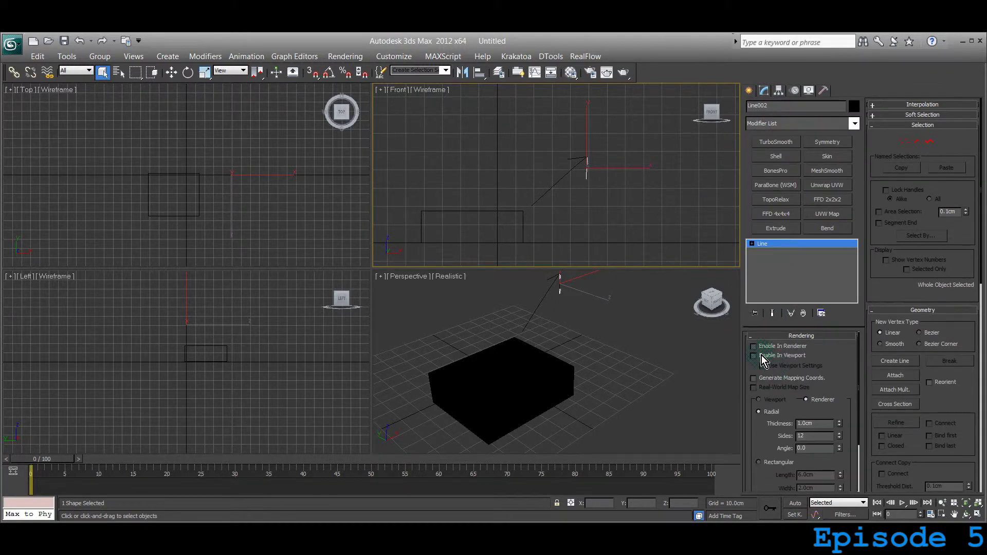
pyautogui.click(754, 355)
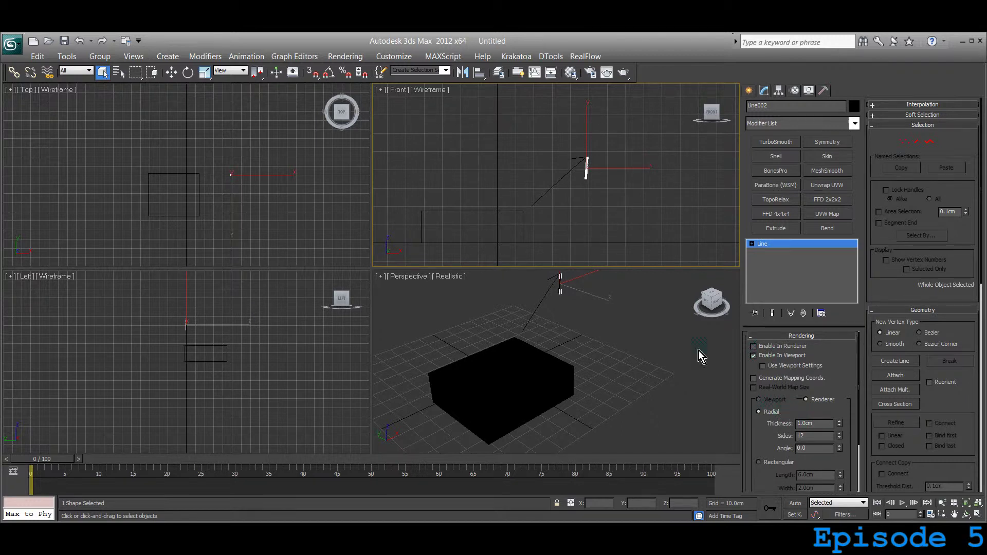
pyautogui.click(576, 159)
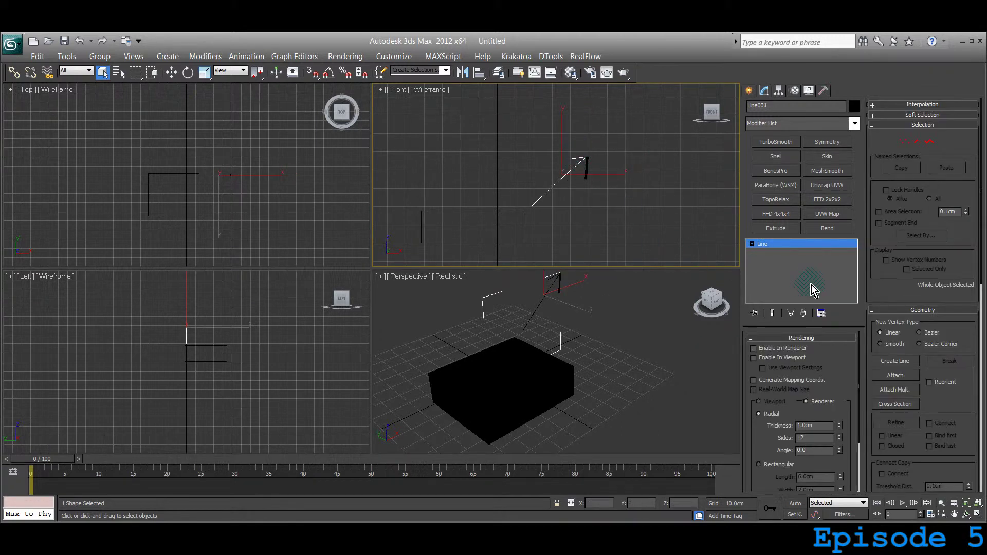
pyautogui.click(748, 91)
pyautogui.click(778, 91)
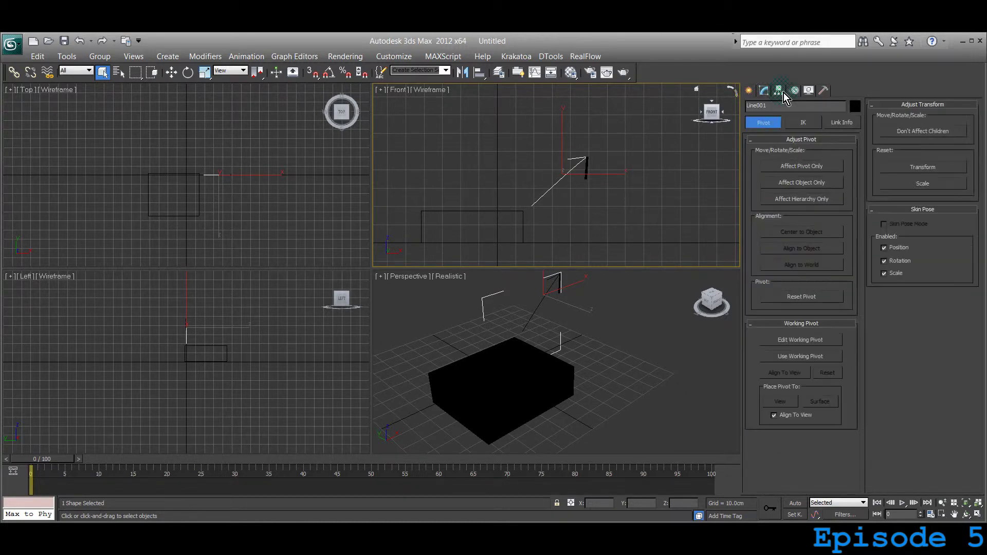
pyautogui.click(765, 91)
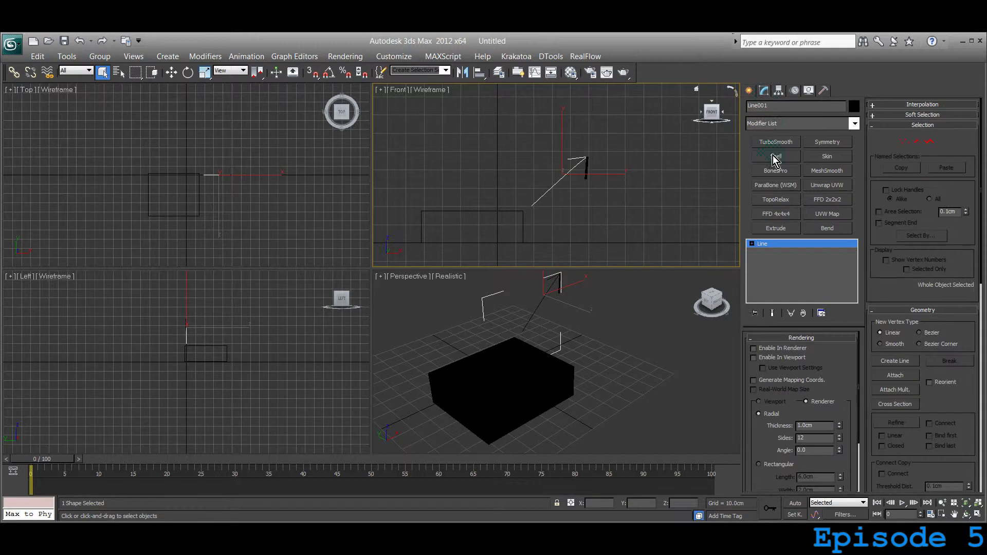
pyautogui.click(770, 358)
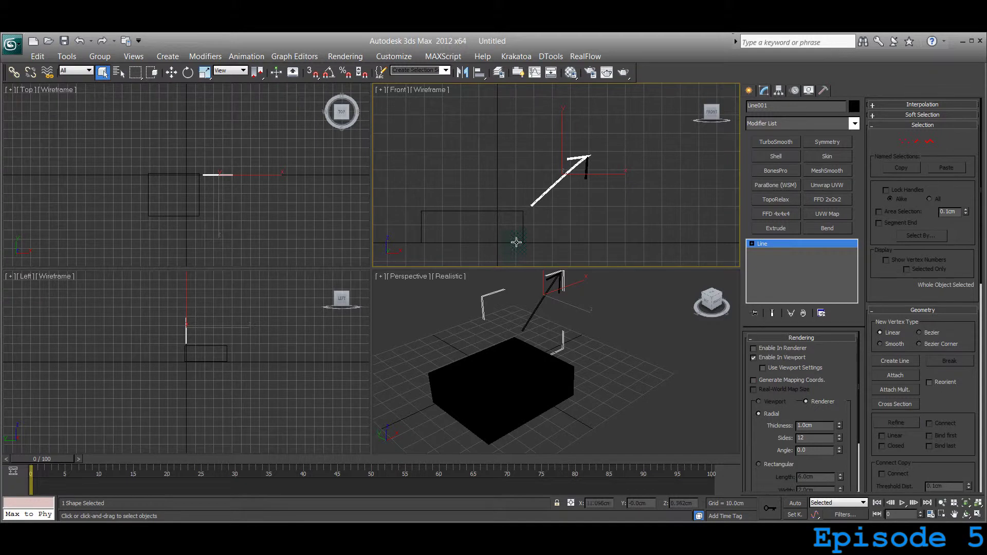
pyautogui.moveTo(514, 233); pyautogui.dragTo(535, 232, button='middle')
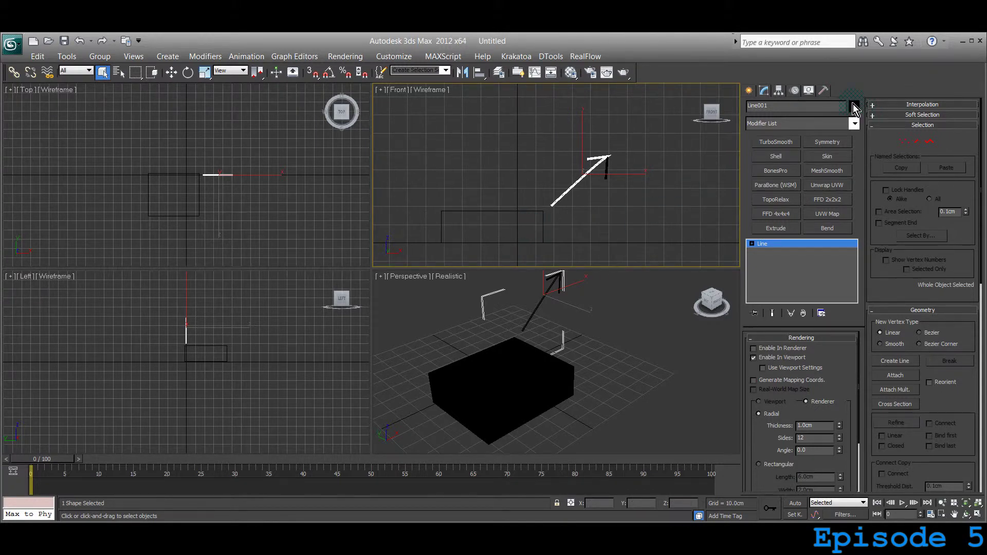
# - Set Line001 and Line002 to the light-cyan basic colour in Object Color
pyautogui.click(854, 106)
pyautogui.click(367, 278)
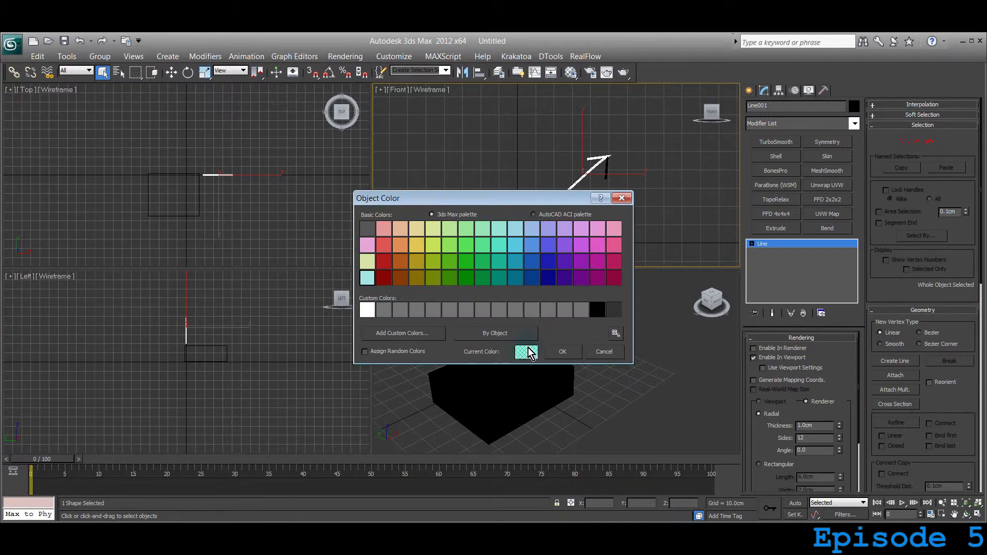
pyautogui.click(562, 352)
pyautogui.click(607, 178)
pyautogui.rightClick(617, 194)
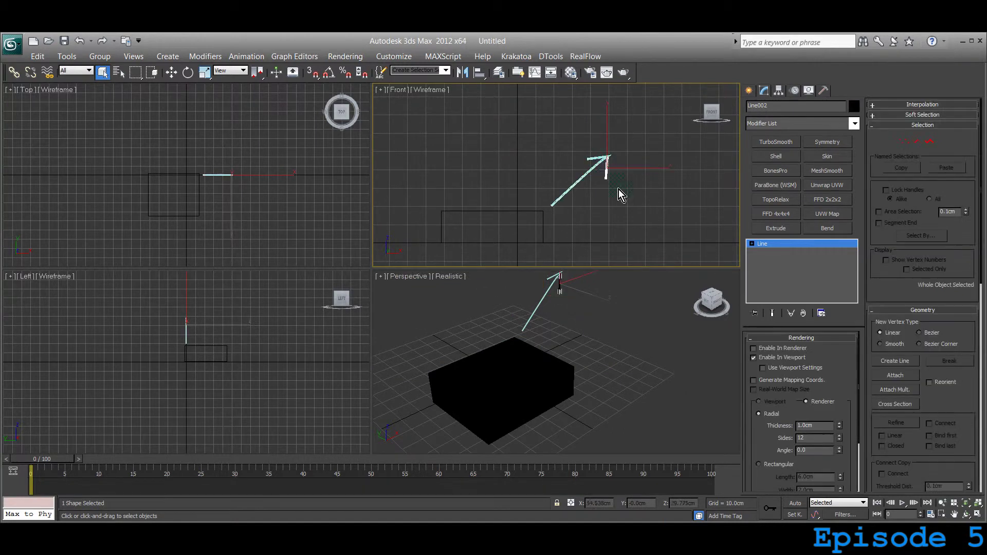
pyautogui.click(854, 106)
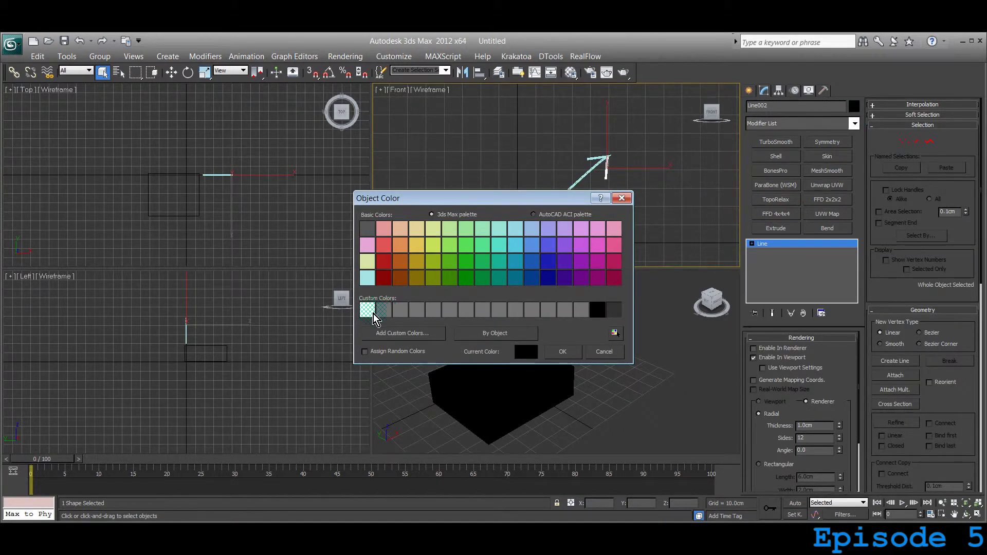
pyautogui.click(371, 280)
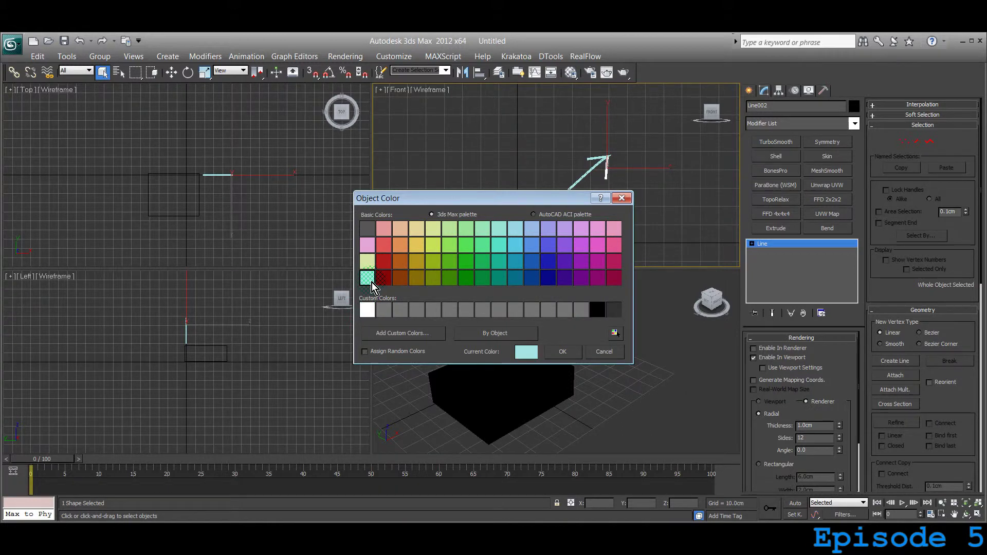
pyautogui.click(570, 352)
# - Select Box001 and pick the same light cyan in its Object Color dialog
pyautogui.click(516, 230)
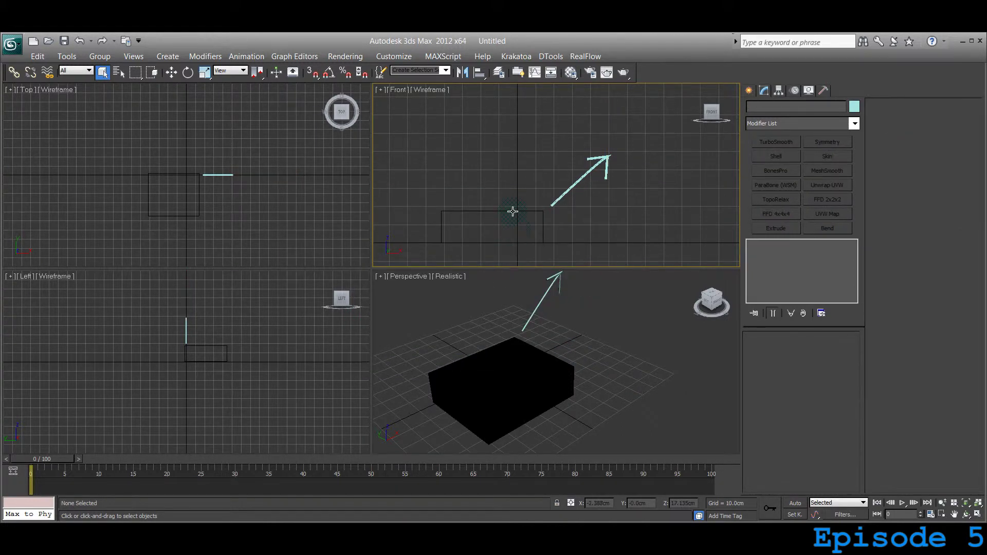
pyautogui.click(513, 211)
pyautogui.click(854, 106)
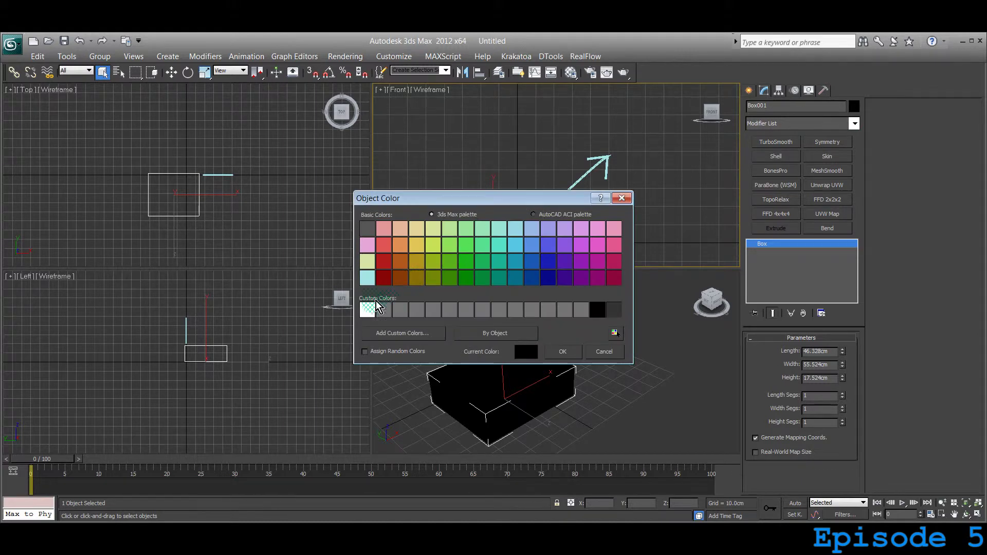
pyautogui.click(370, 282)
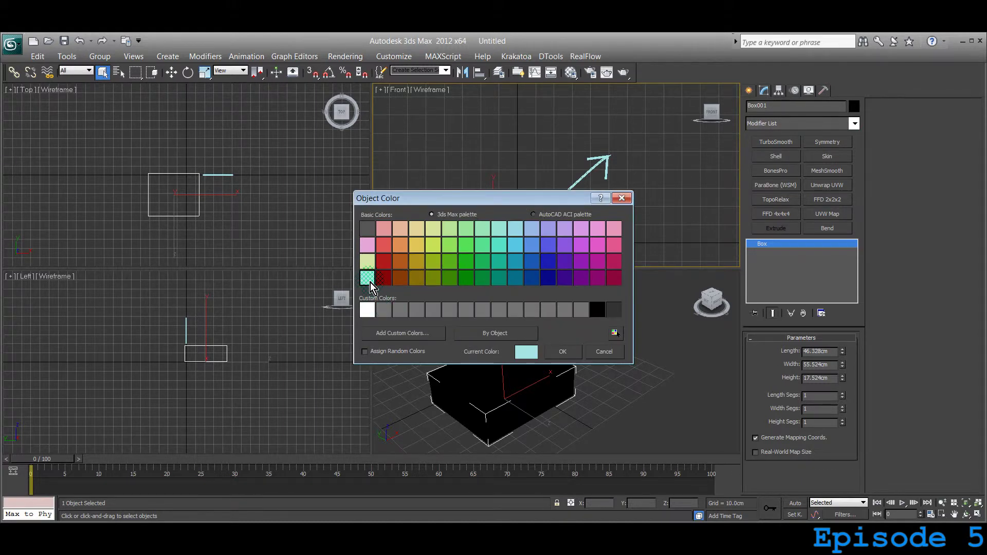
# - Apply light cyan to the box and maximize the Perspective view with Alt+W
pyautogui.click(562, 352)
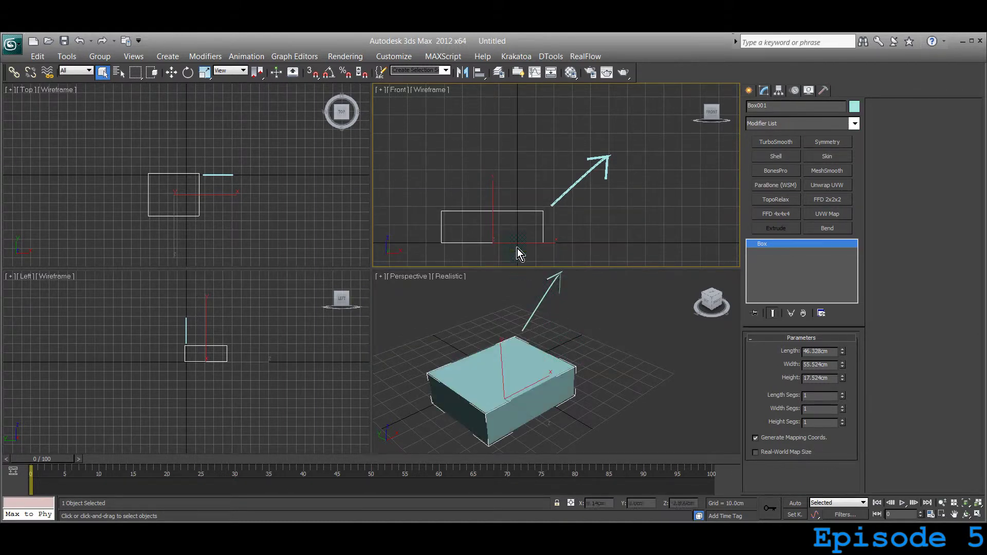
pyautogui.moveTo(517, 224); pyautogui.dragTo(535, 205, button='middle')
pyautogui.hotkey('alt', 'w')
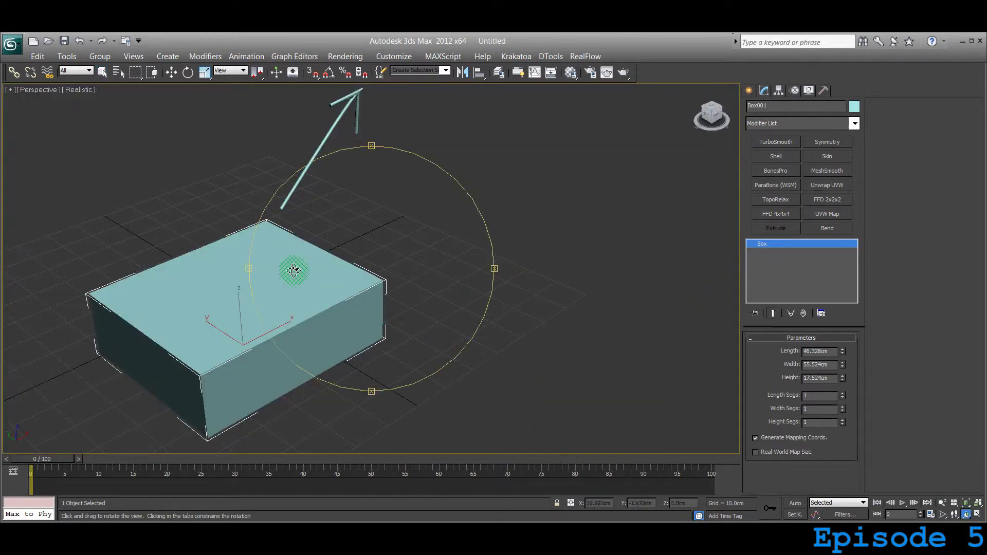
# - Orbit the Perspective view to see the box and arrow from the front-left
pyautogui.keyDown('alt'); pyautogui.moveTo(288, 269); pyautogui.dragTo(268, 264, button='middle'); pyautogui.keyUp('alt')
pyautogui.moveTo(268, 263); pyautogui.dragTo(299, 260)
pyautogui.press('Escape')
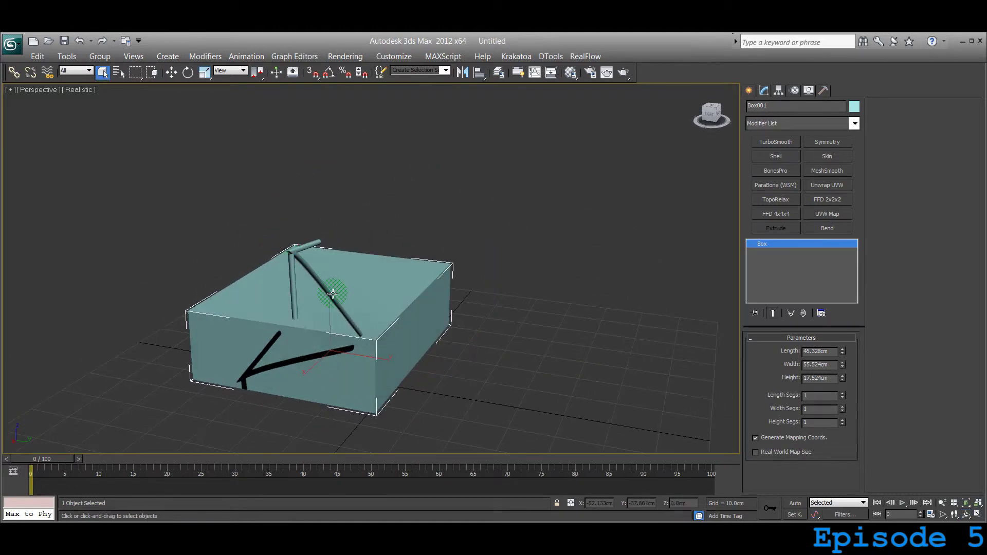
pyautogui.keyDown('alt'); pyautogui.moveTo(333, 293); pyautogui.dragTo(391, 313, button='middle'); pyautogui.keyUp('alt')
# - Move the arrow line left across the top of the box
pyautogui.click(172, 252)
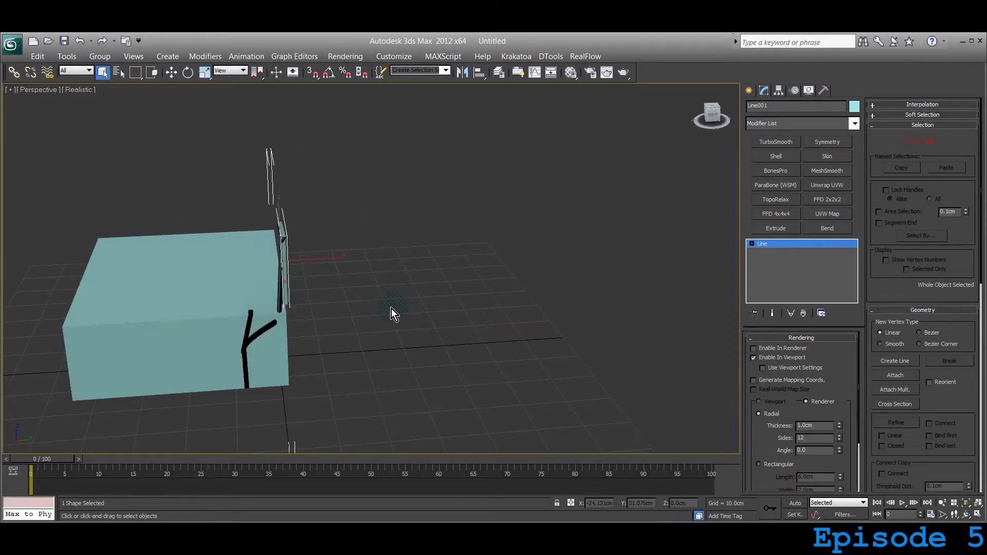
pyautogui.press('w')
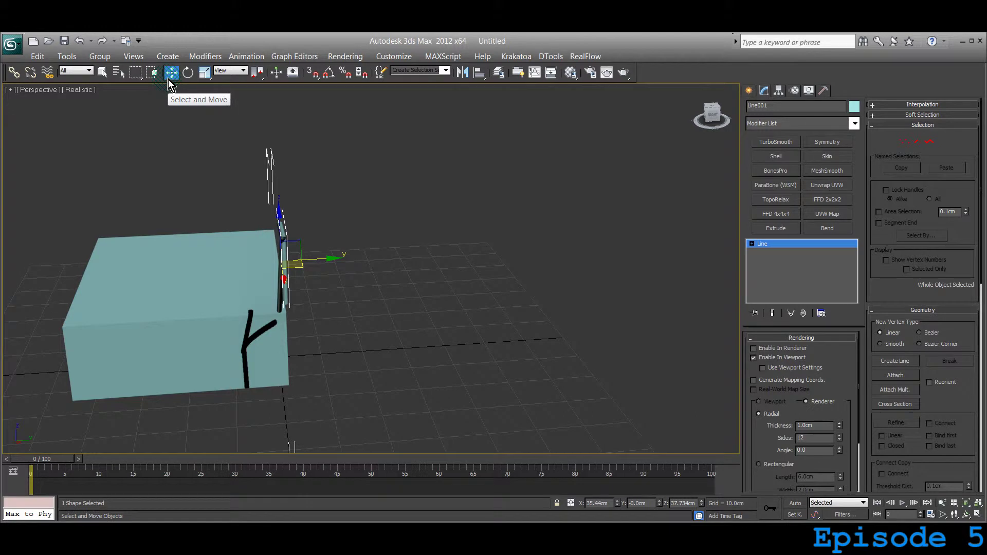
pyautogui.moveTo(336, 277); pyautogui.dragTo(210, 281)
pyautogui.hotkey('ctrl', 'r')
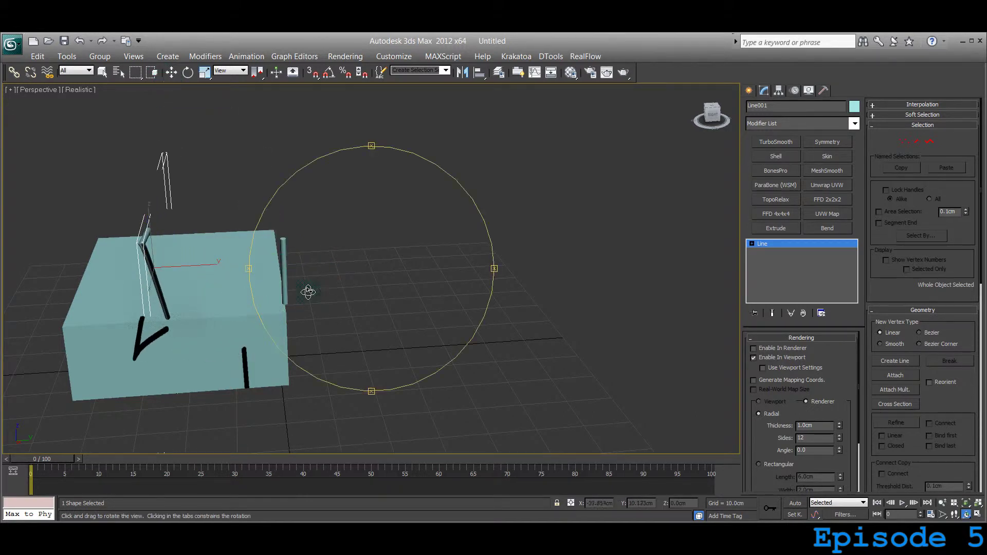
pyautogui.moveTo(309, 291); pyautogui.dragTo(571, 271)
pyautogui.moveTo(415, 281); pyautogui.dragTo(363, 298)
# - Move the vertical line piece onto the Z-shaped line, then zoom out and centre the scene
pyautogui.press('w')
pyautogui.click(465, 213)
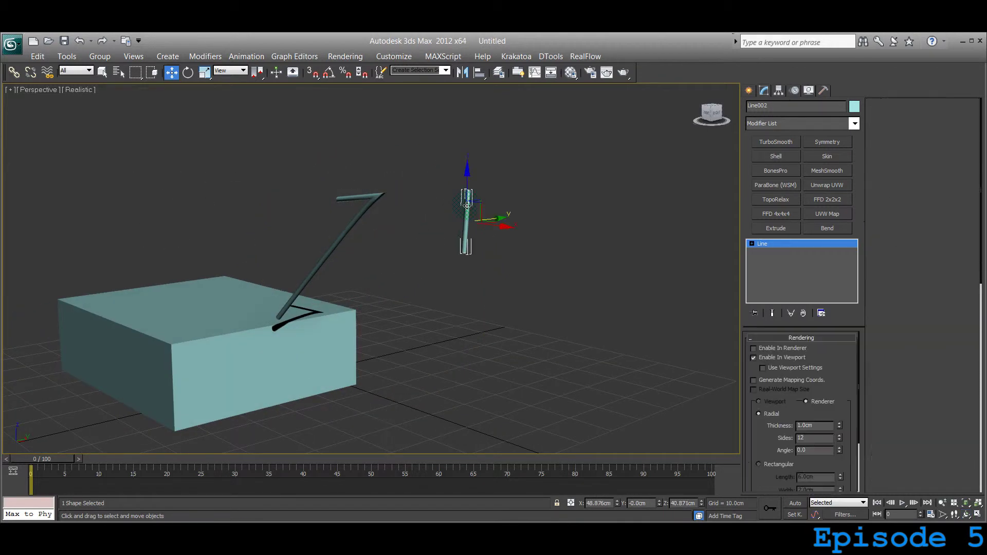
pyautogui.moveTo(487, 224); pyautogui.dragTo(410, 235)
pyautogui.keyDown('alt'); pyautogui.moveTo(411, 235); pyautogui.dragTo(309, 303, button='middle'); pyautogui.keyUp('alt')
pyautogui.moveTo(420, 229); pyautogui.dragTo(419, 230)
pyautogui.keyDown('alt'); pyautogui.moveTo(356, 295); pyautogui.dragTo(418, 296, button='middle'); pyautogui.keyUp('alt')
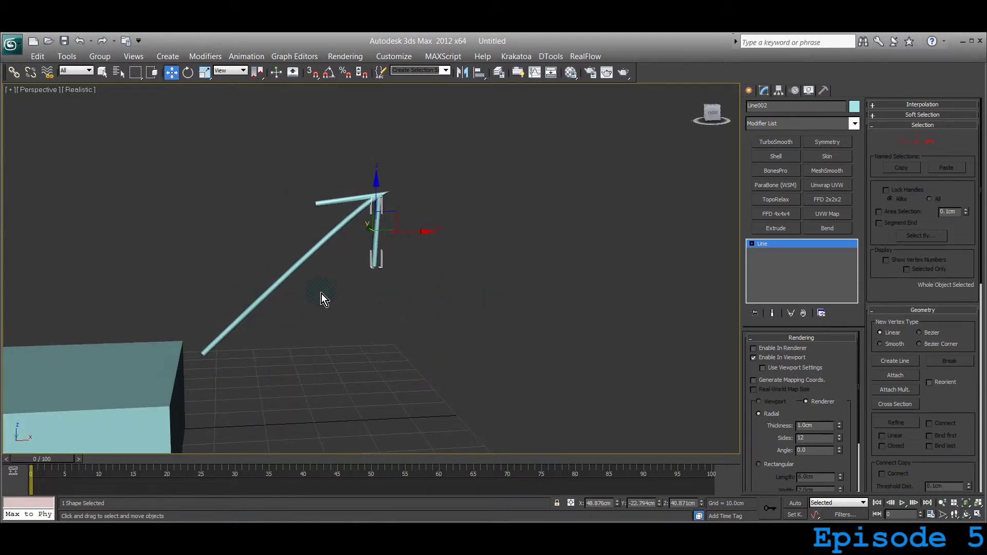
pyautogui.scroll(-6, 283, 315)
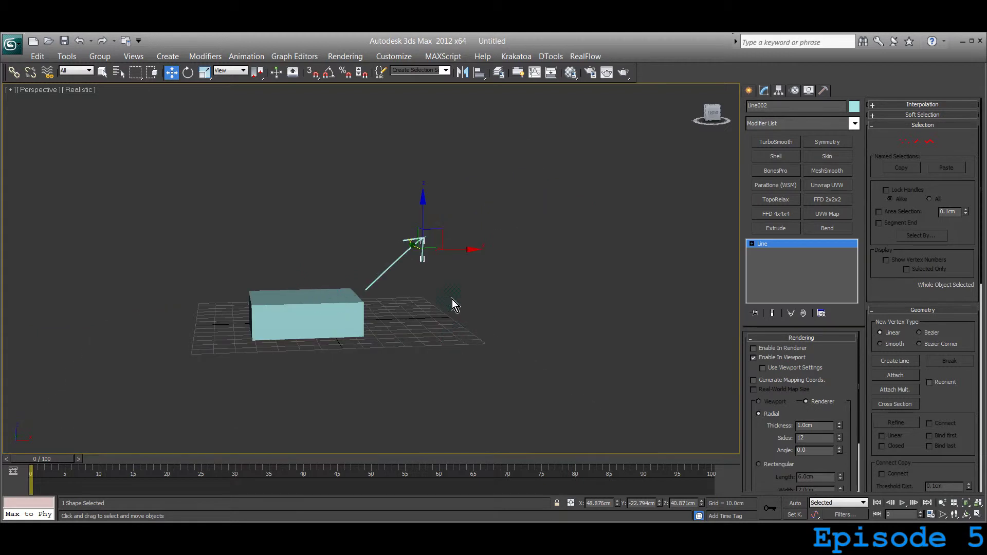
pyautogui.moveTo(452, 300); pyautogui.dragTo(369, 311, button='middle')
# - Select Box001 in the Perspective viewport
pyautogui.click(265, 323)
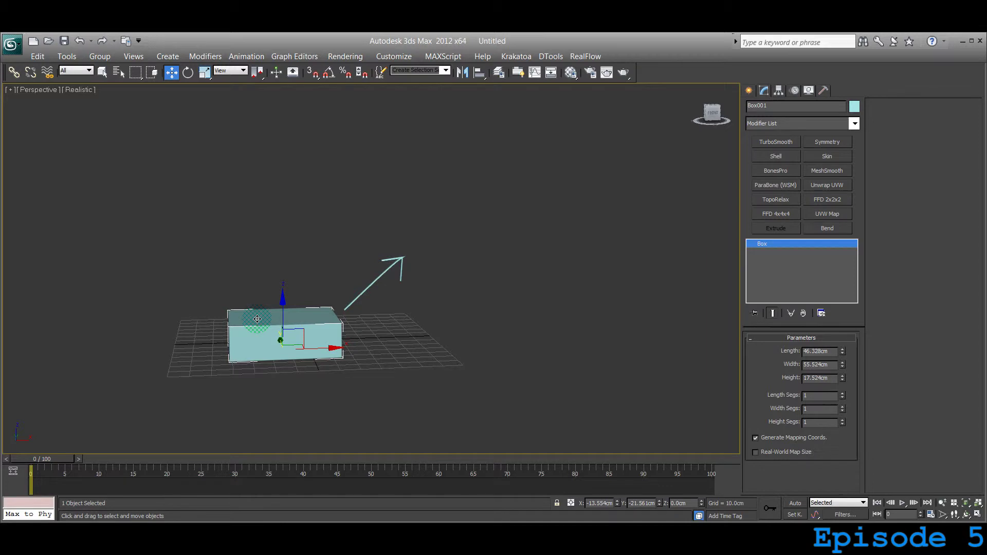
# - Activate Select and Uniform Scale and orbit and zoom around Box001 to inspect it
pyautogui.click(205, 72)
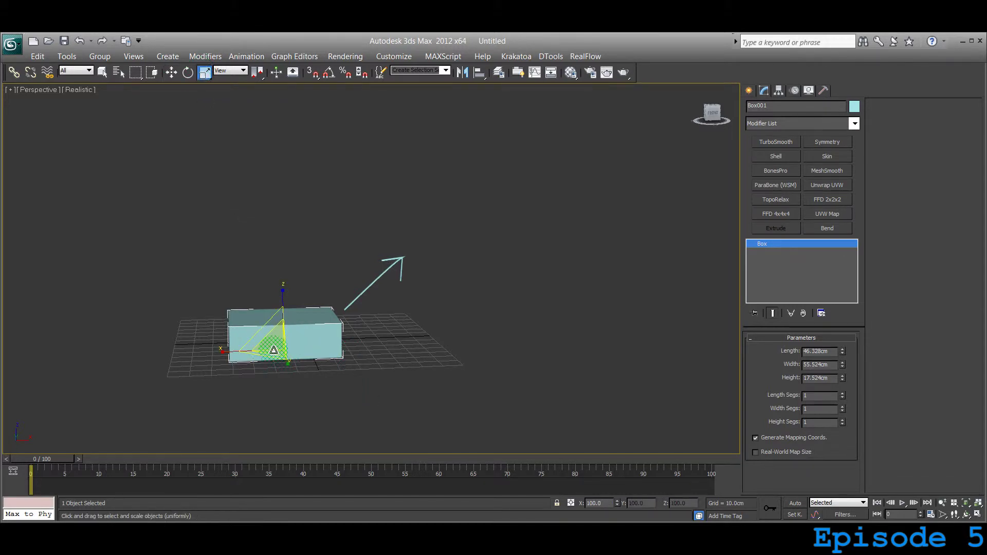
pyautogui.keyDown('alt'); pyautogui.moveTo(291, 337); pyautogui.dragTo(309, 326, button='middle'); pyautogui.keyUp('alt')
pyautogui.scroll(5, 308, 325)
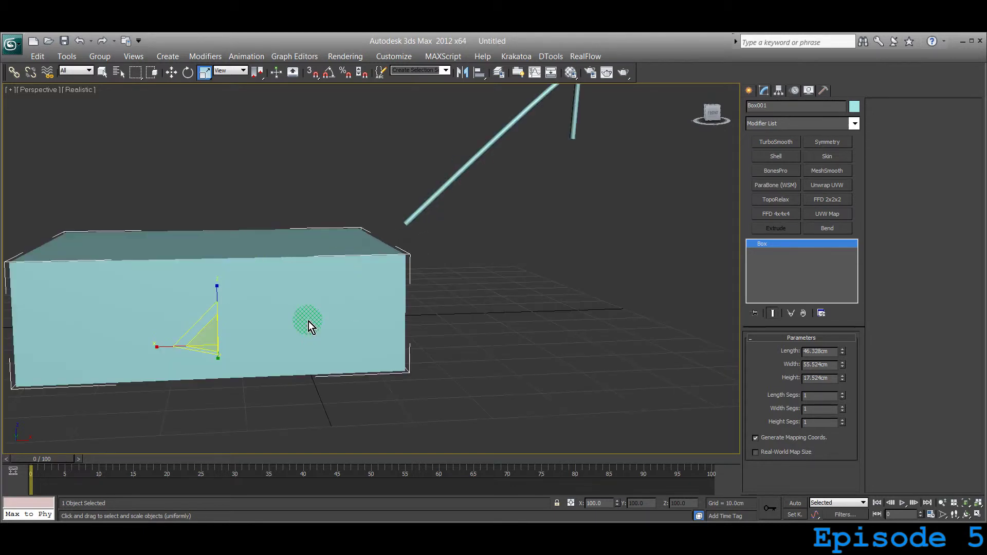
pyautogui.scroll(-10, 309, 326)
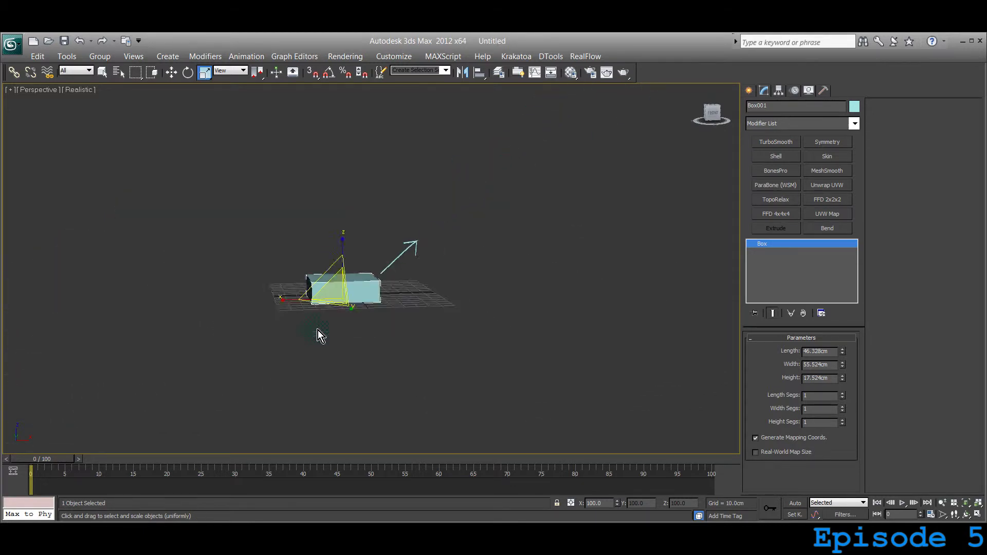
pyautogui.scroll(3, 318, 330)
pyautogui.keyDown('alt'); pyautogui.moveTo(318, 330); pyautogui.dragTo(304, 291, button='middle'); pyautogui.keyUp('alt')
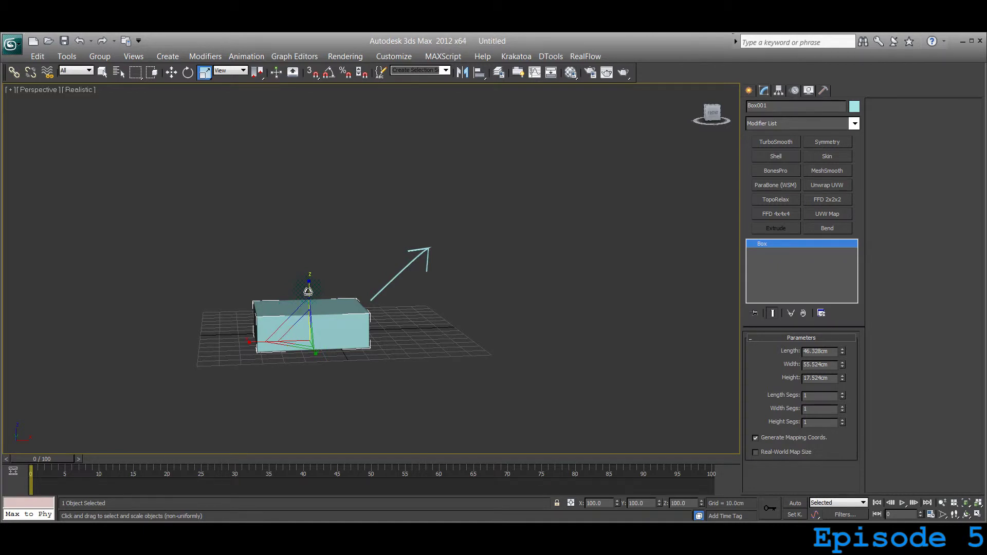
pyautogui.press('w')
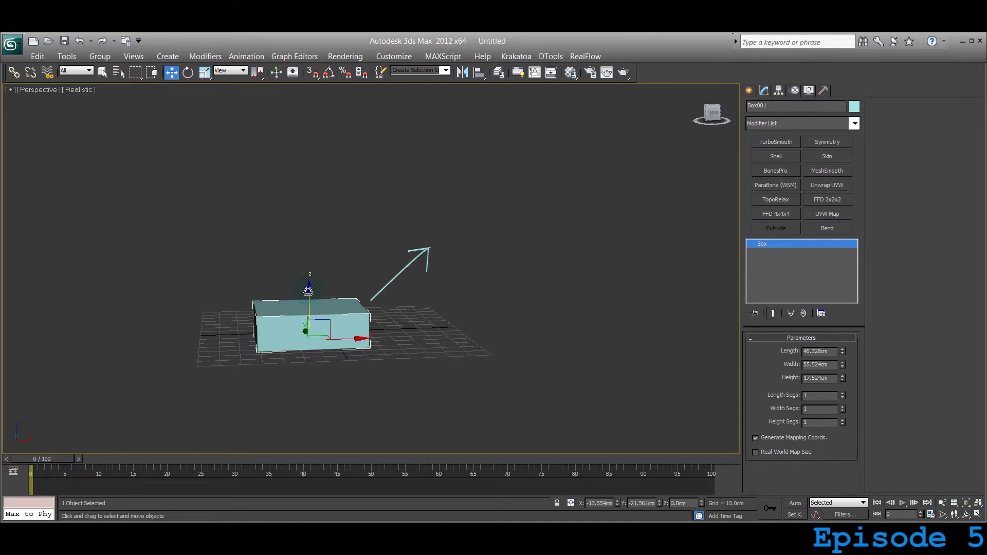
pyautogui.press('r')
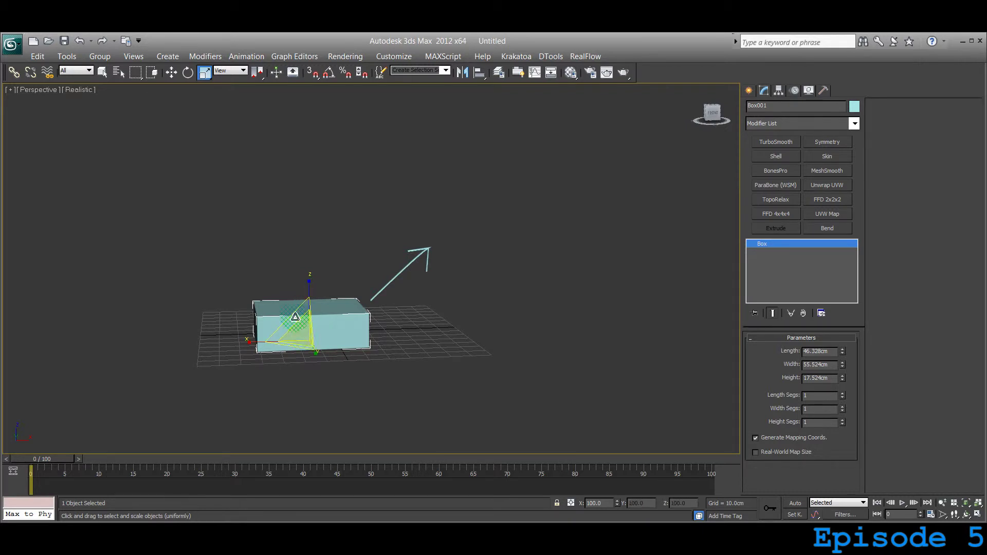
pyautogui.hotkey('ctrl', 'r')
pyautogui.moveTo(296, 319); pyautogui.dragTo(323, 318)
pyautogui.rightClick(321, 329)
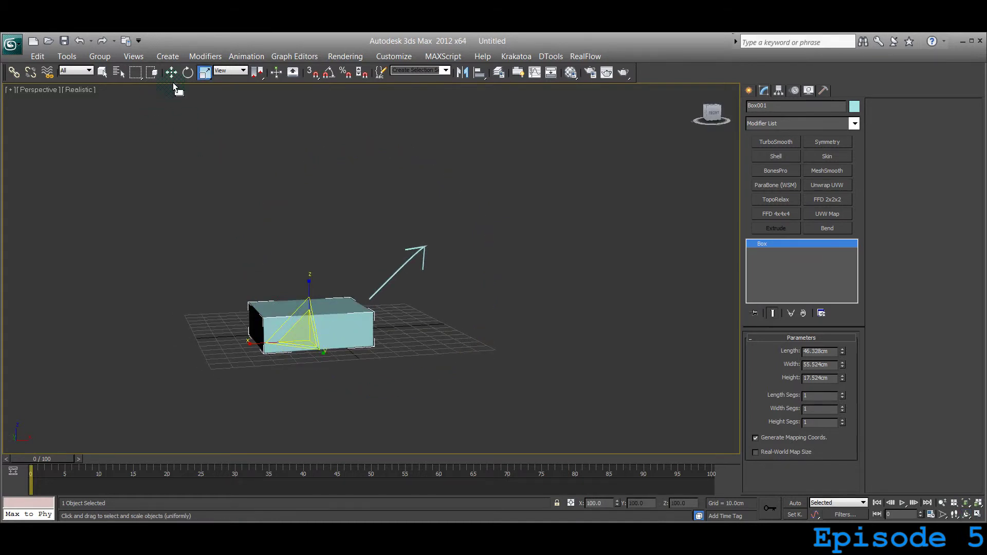
# - Uniformly scale the box to 120%, rescale the marquee-selected arrow, then marquee-select both objects
pyautogui.click(204, 78)
pyautogui.moveTo(302, 337); pyautogui.dragTo(261, 288)
pyautogui.moveTo(363, 231); pyautogui.dragTo(458, 284)
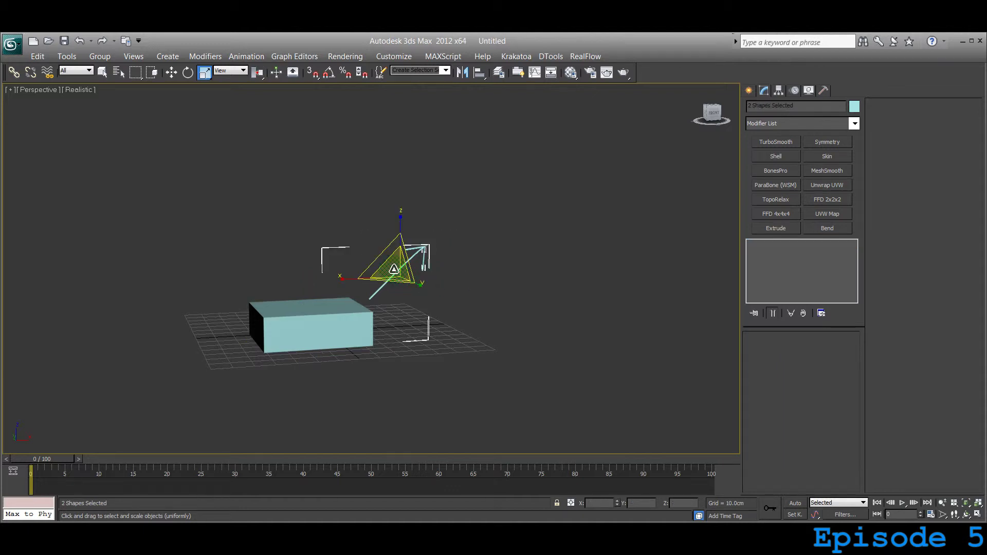
pyautogui.moveTo(394, 268); pyautogui.dragTo(388, 284)
pyautogui.click(248, 216)
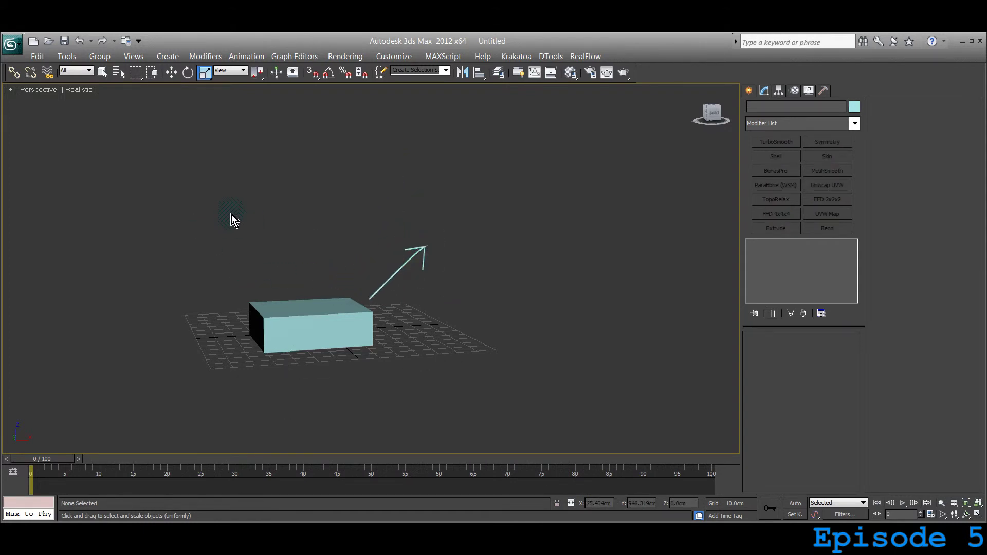
pyautogui.moveTo(313, 278); pyautogui.dragTo(471, 384)
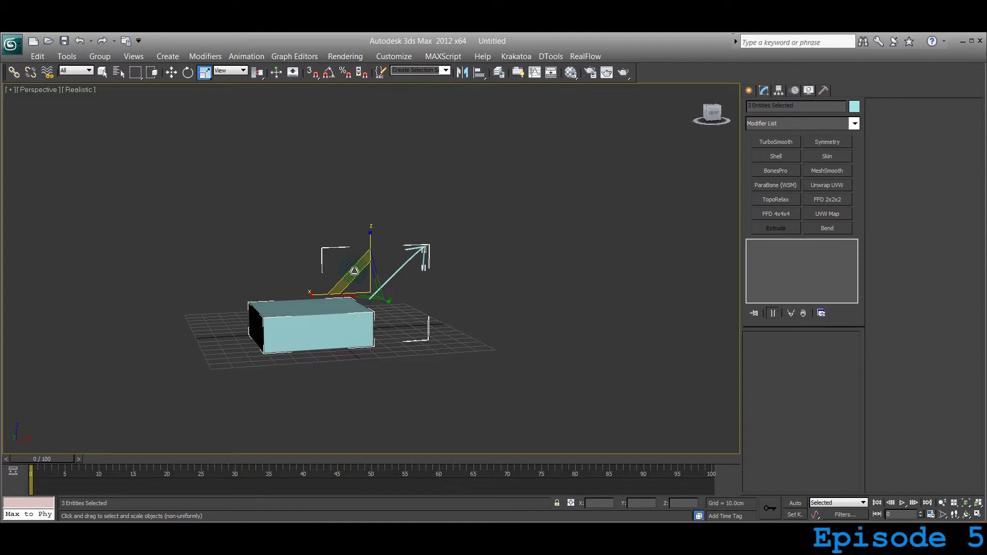
# - Stretch the box and arrow per-axis: XZ to 290%, YZ to 355% and 242%, then evenly to 177%
pyautogui.moveTo(355, 271); pyautogui.dragTo(295, 172)
pyautogui.press('z')
pyautogui.hotkey('ctrl', 'r')
pyautogui.moveTo(402, 300); pyautogui.dragTo(449, 298)
pyautogui.rightClick(449, 298)
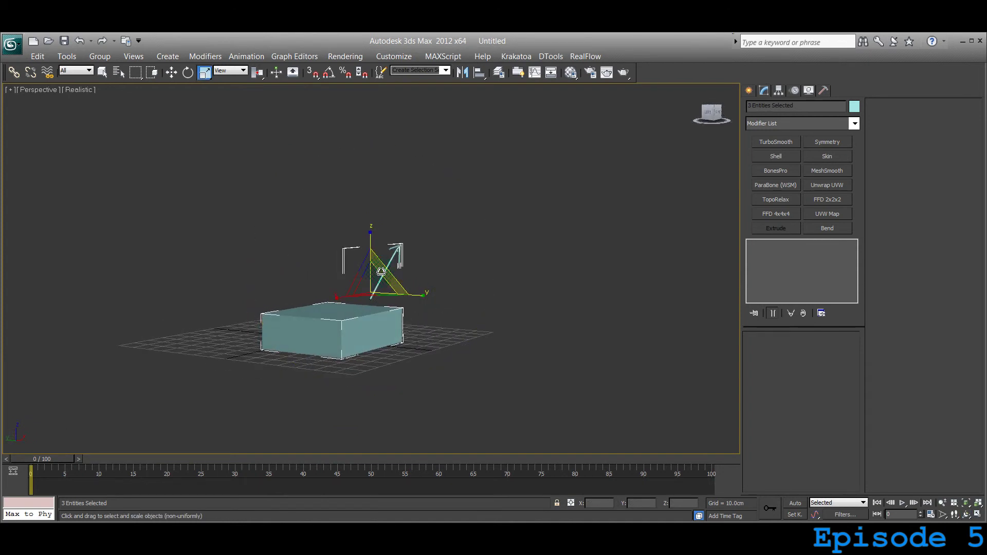
pyautogui.moveTo(381, 271); pyautogui.dragTo(421, 252)
pyautogui.keyDown('alt'); pyautogui.moveTo(413, 254); pyautogui.dragTo(310, 300, button='middle'); pyautogui.keyUp('alt')
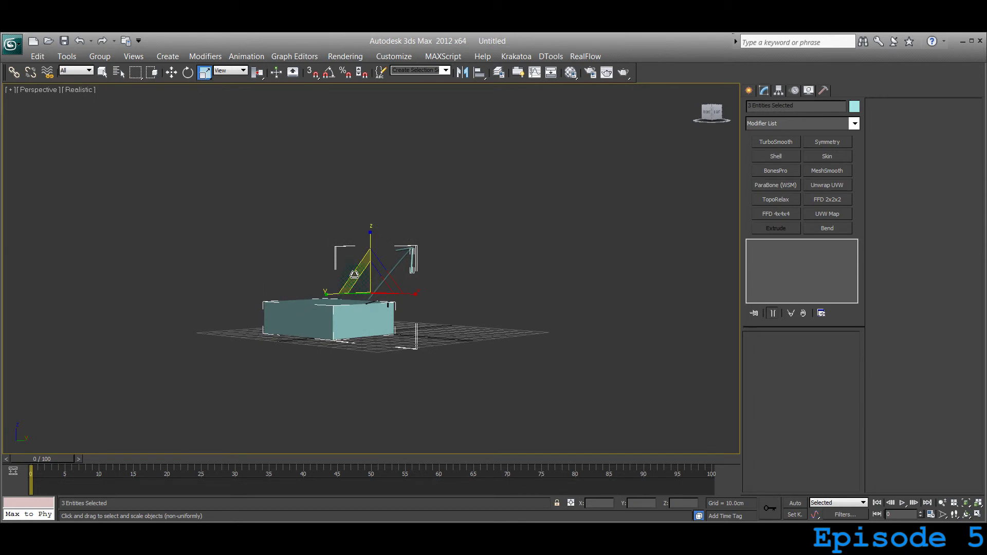
pyautogui.moveTo(354, 274)
pyautogui.mouseDown()
pyautogui.moveTo(276, 196)
pyautogui.moveTo(360, 238)
pyautogui.moveTo(306, 205)
pyautogui.moveTo(359, 277)
pyautogui.mouseUp()
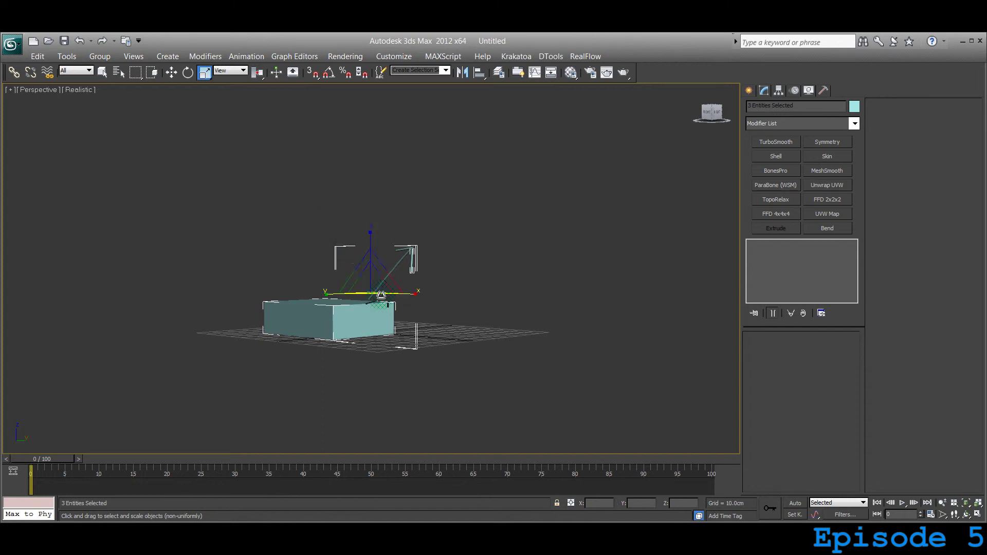
pyautogui.moveTo(371, 281); pyautogui.dragTo(371, 240)
# - Cancel the 177% scale, then try Select and Non-uniform Scale at 145% and cancel it
pyautogui.rightClick(371, 240)
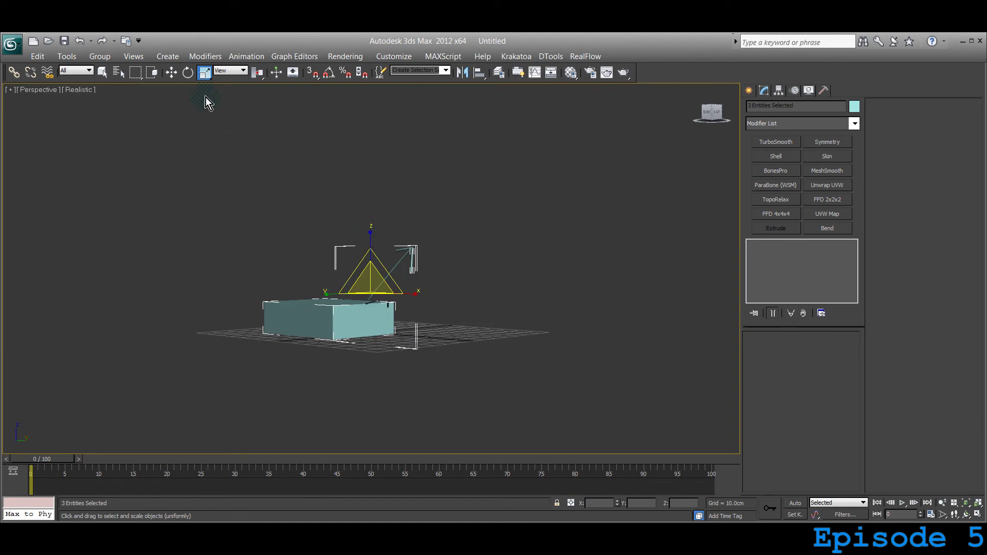
pyautogui.click(203, 76)
pyautogui.moveTo(203, 80); pyautogui.dragTo(206, 104)
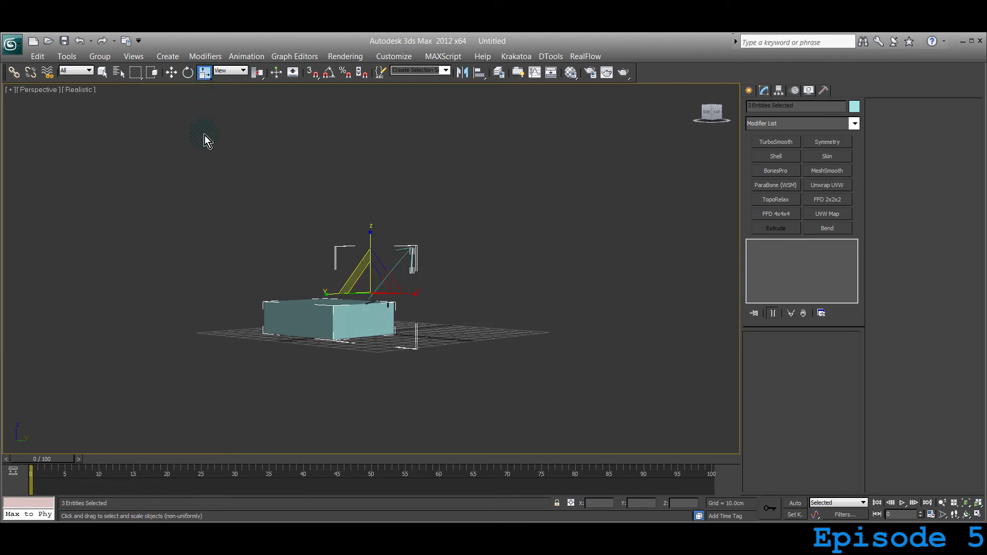
pyautogui.moveTo(376, 282); pyautogui.dragTo(234, 109)
pyautogui.rightClick(233, 109)
# - Switch to Select and Squash and squash the box and arrow into a tall thin column
pyautogui.moveTo(205, 73); pyautogui.dragTo(203, 125)
pyautogui.moveTo(368, 287)
pyautogui.mouseDown()
pyautogui.moveTo(352, 265)
pyautogui.moveTo(359, 213)
pyautogui.moveTo(353, 265)
pyautogui.moveTo(375, 268)
pyautogui.moveTo(373, 288)
pyautogui.mouseUp()
pyautogui.rightClick(375, 268)
pyautogui.rightClick(372, 288)
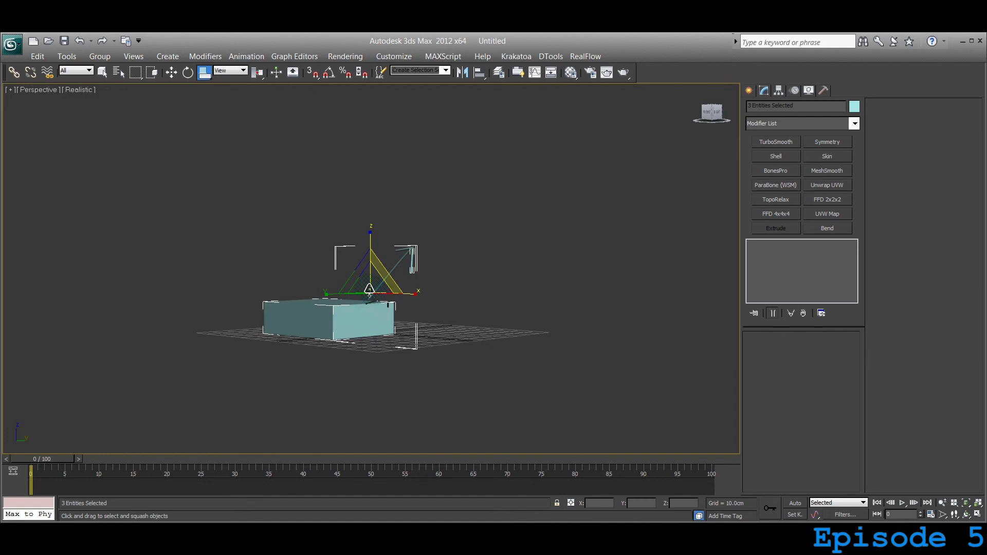
pyautogui.moveTo(373, 290)
pyautogui.mouseDown()
pyautogui.moveTo(364, 260)
pyautogui.moveTo(354, 295)
pyautogui.mouseUp()
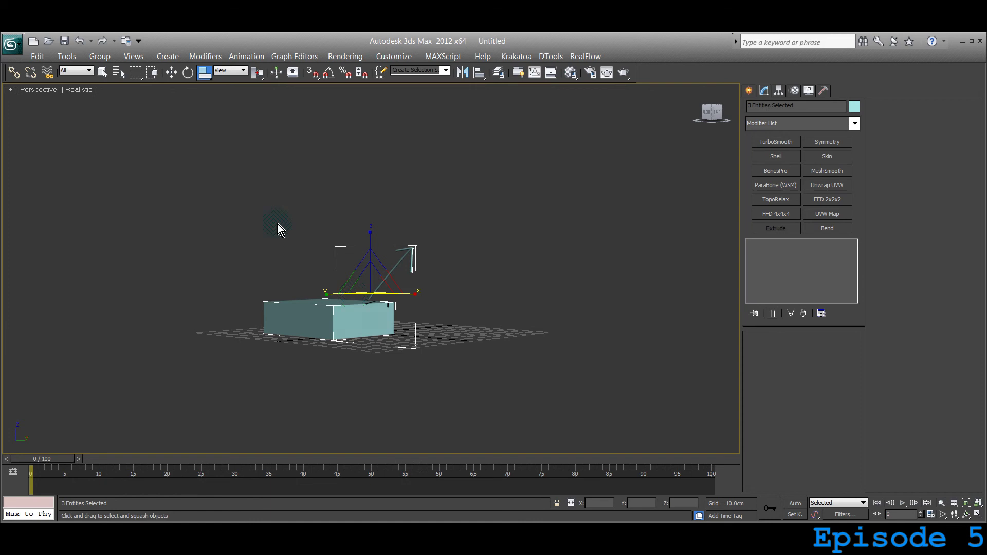